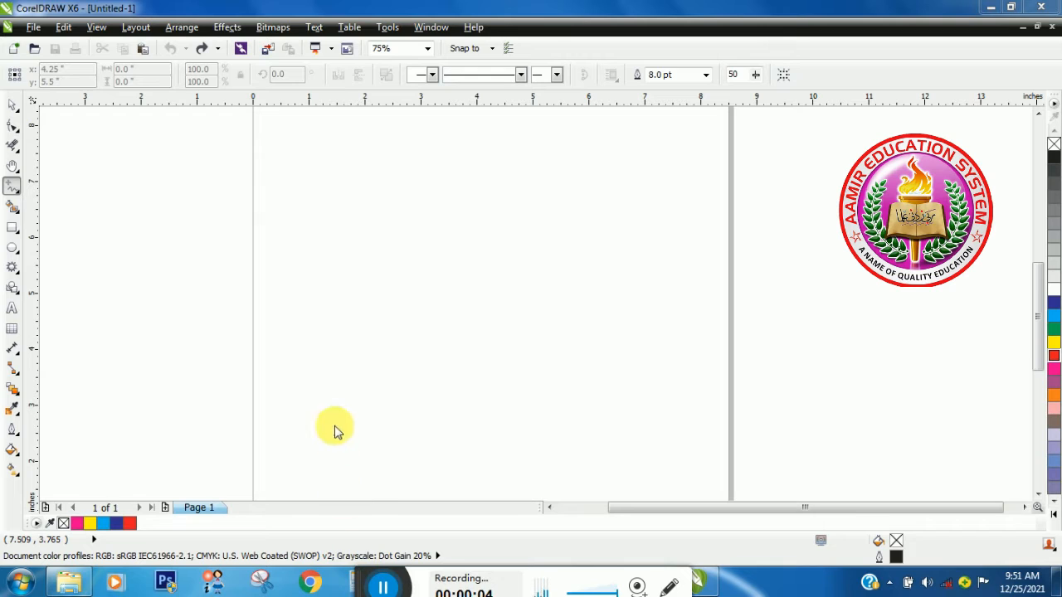
- Draw a horizontal straight line about 4.83 inches long across the upper part of the page with the 2-Point Line tool
{"action": "left_click", "coordinate": [20, 194]}
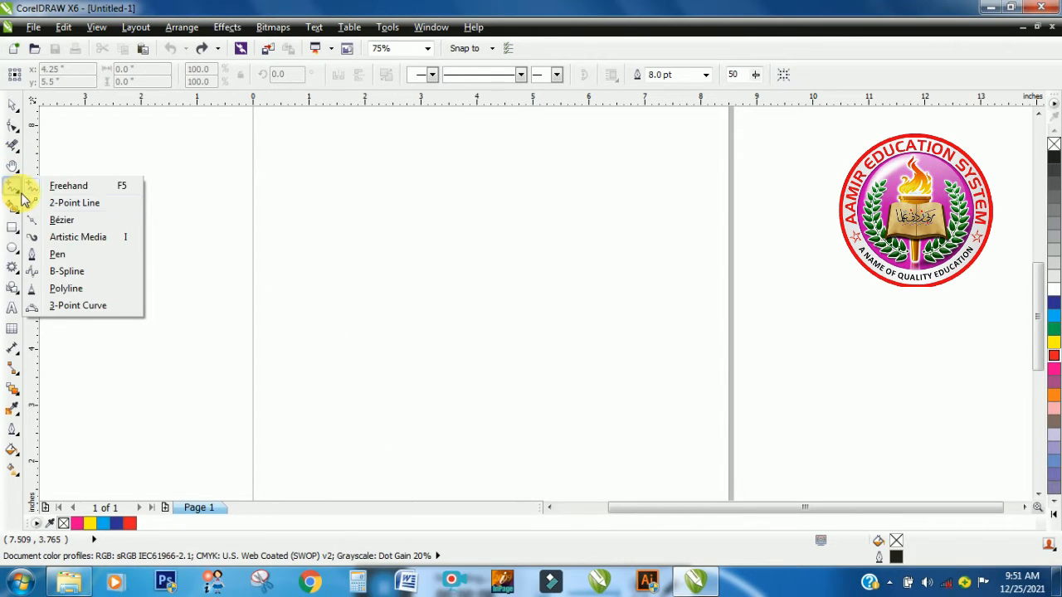
{"action": "left_click", "coordinate": [26, 203]}
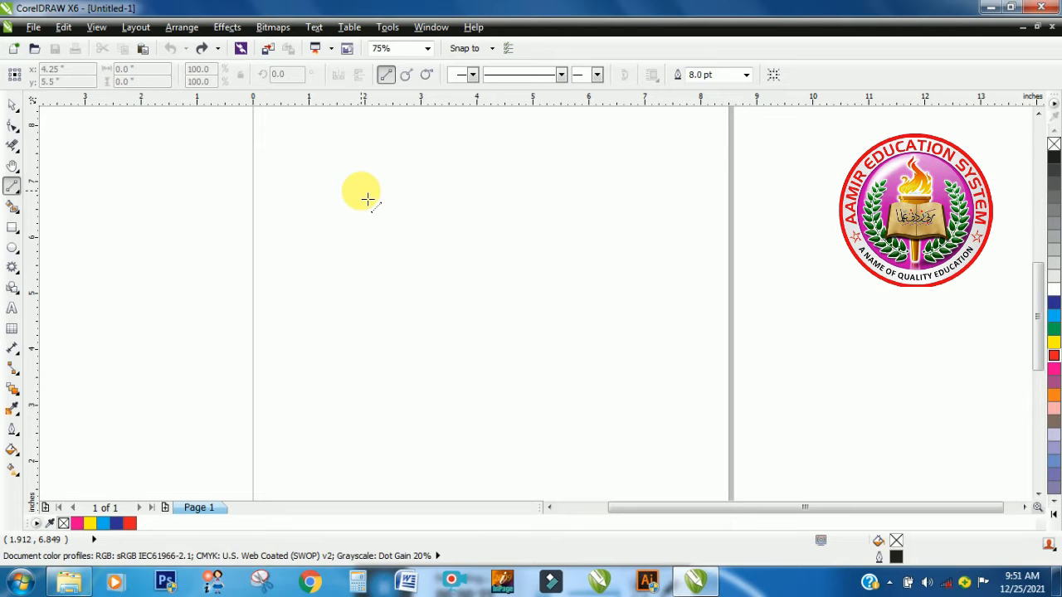
{"action": "left_click", "coordinate": [18, 192]}
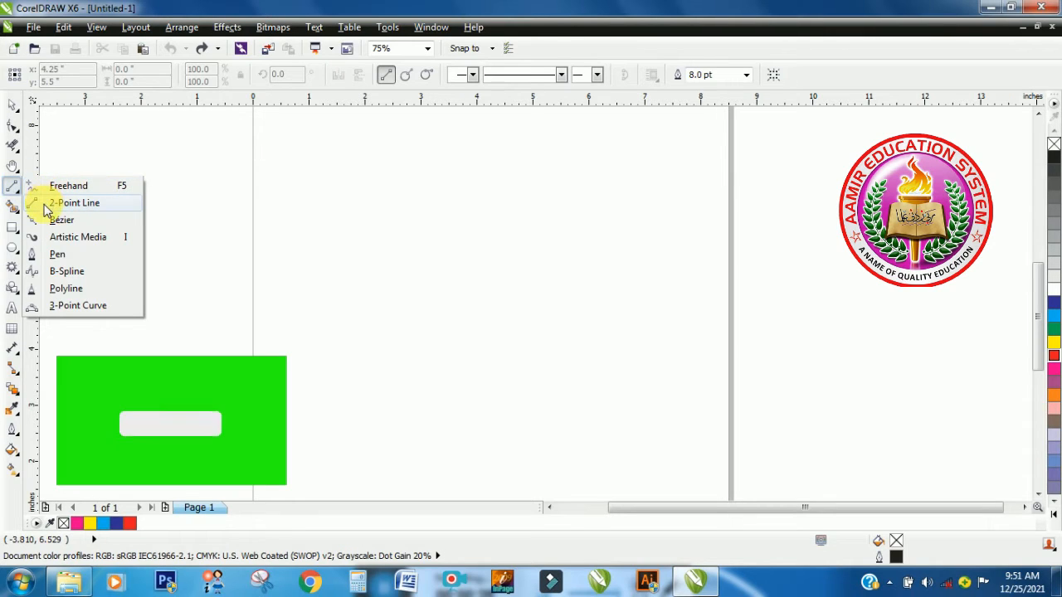
{"action": "left_click", "coordinate": [97, 206]}
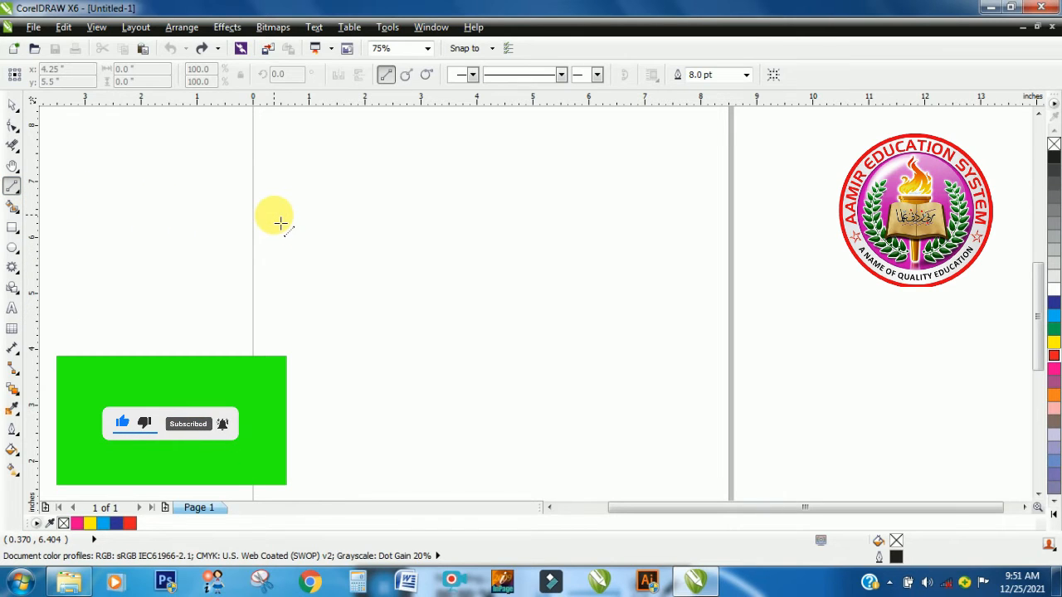
{"action": "left_click_drag", "start_coordinate": [280, 222], "coordinate": [551, 223]}
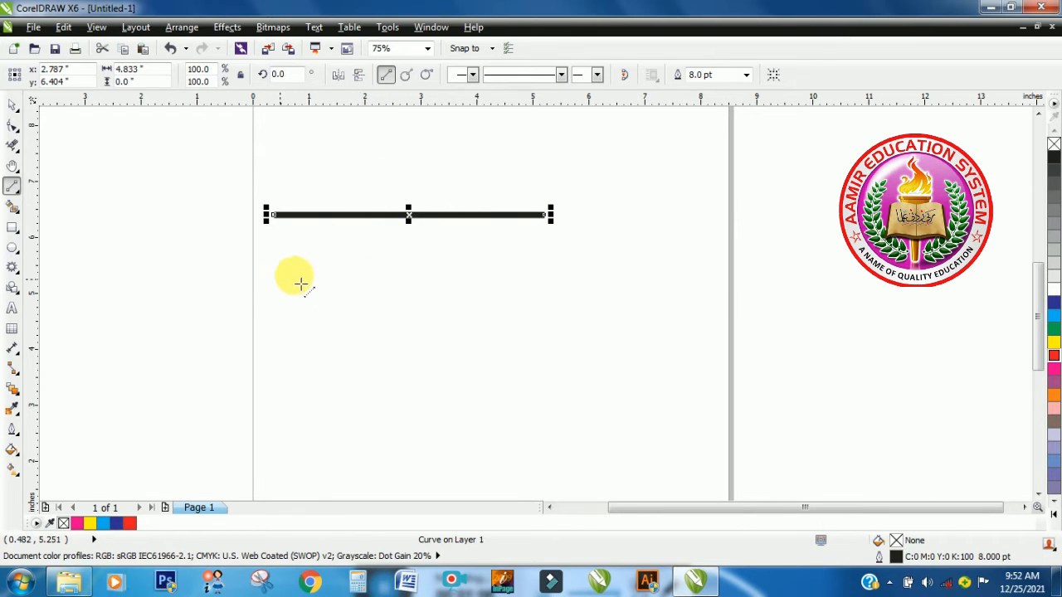
- Try magenta and blue outline colours on the horizontal line, and settle on green
{"action": "right_click", "coordinate": [1054, 369]}
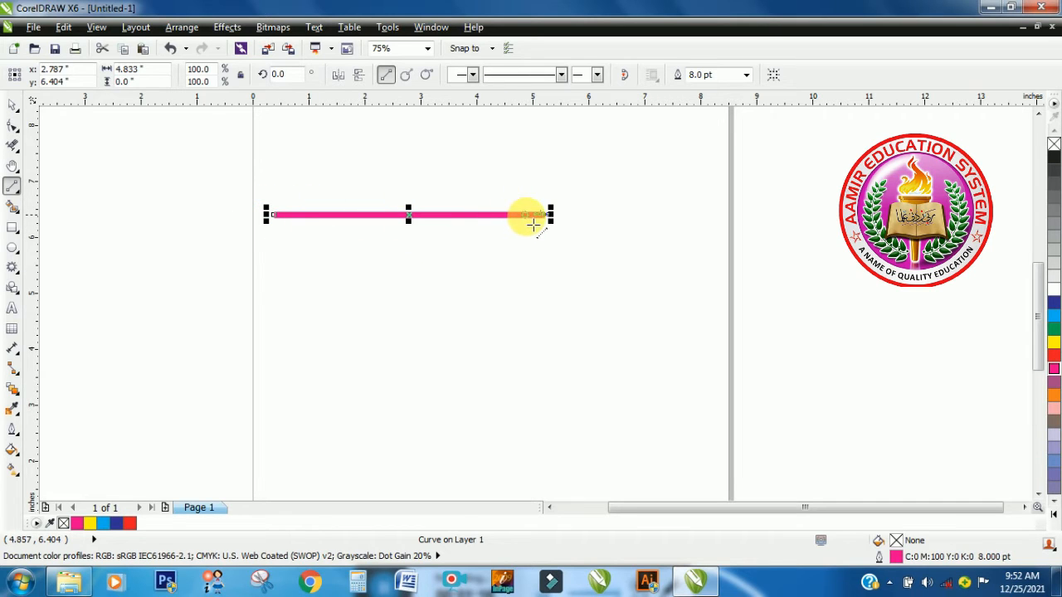
{"action": "right_click", "coordinate": [1051, 305]}
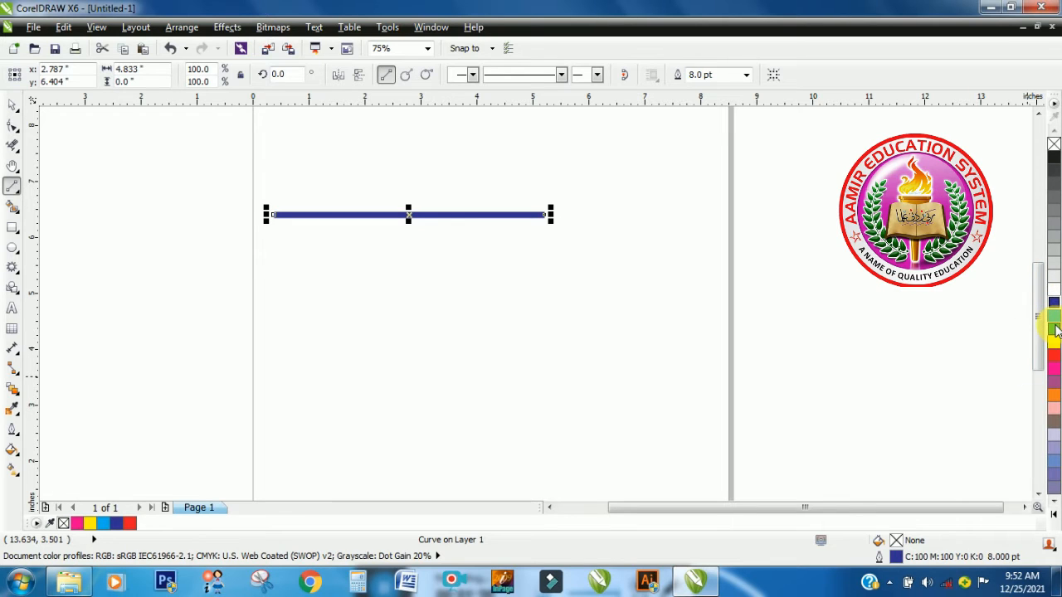
{"action": "right_click", "coordinate": [1053, 328]}
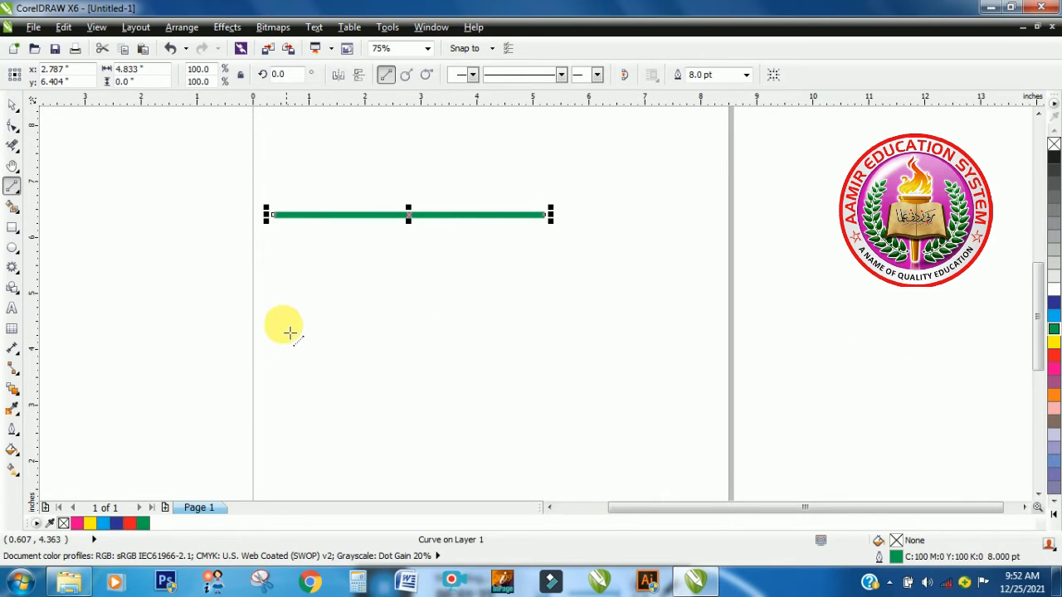
- Draw a closed four-sided shape about 3.49 by 2.15 inches below the line, with a red fill and green outline
{"action": "mouse_move", "coordinate": [280, 308]}
{"action": "left_mouse_down"}
{"action": "mouse_move", "coordinate": [482, 309]}
{"action": "mouse_move", "coordinate": [481, 428]}
{"action": "mouse_move", "coordinate": [287, 429]}
{"action": "mouse_move", "coordinate": [289, 304]}
{"action": "left_mouse_up"}
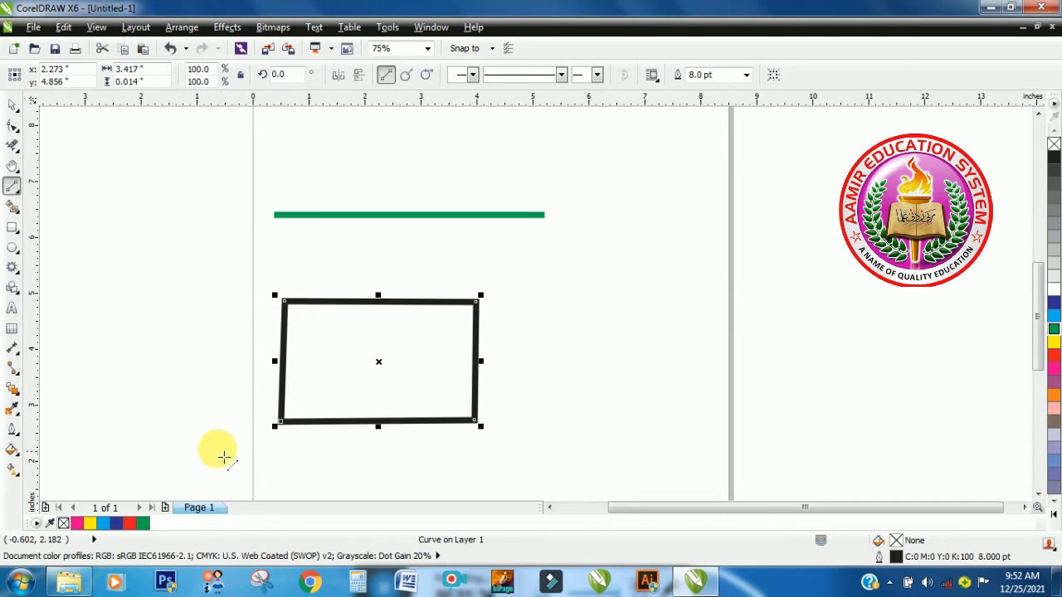
{"action": "left_click", "coordinate": [1051, 356]}
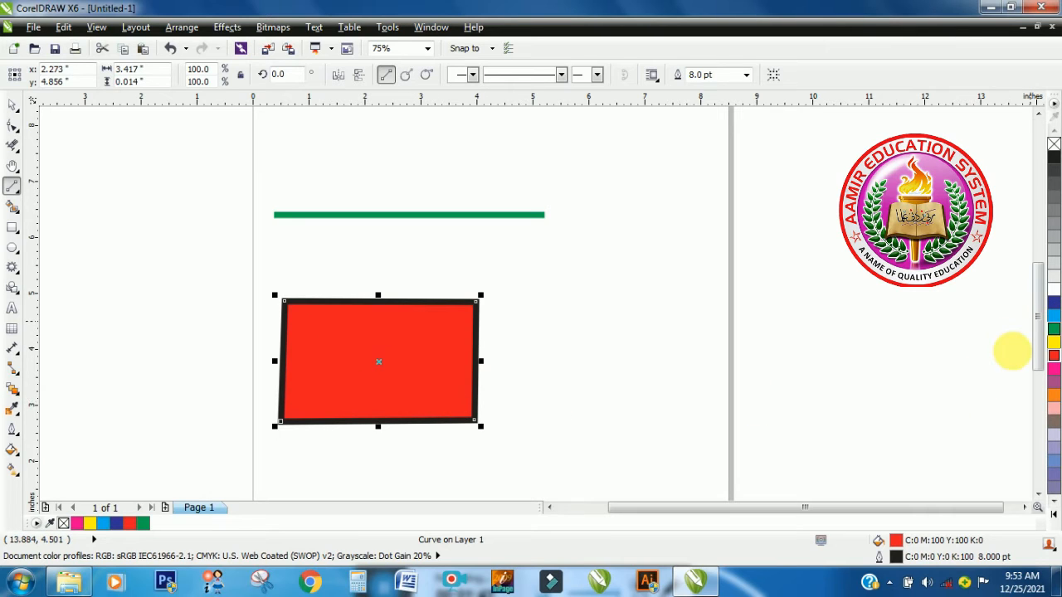
{"action": "right_click", "coordinate": [1054, 328]}
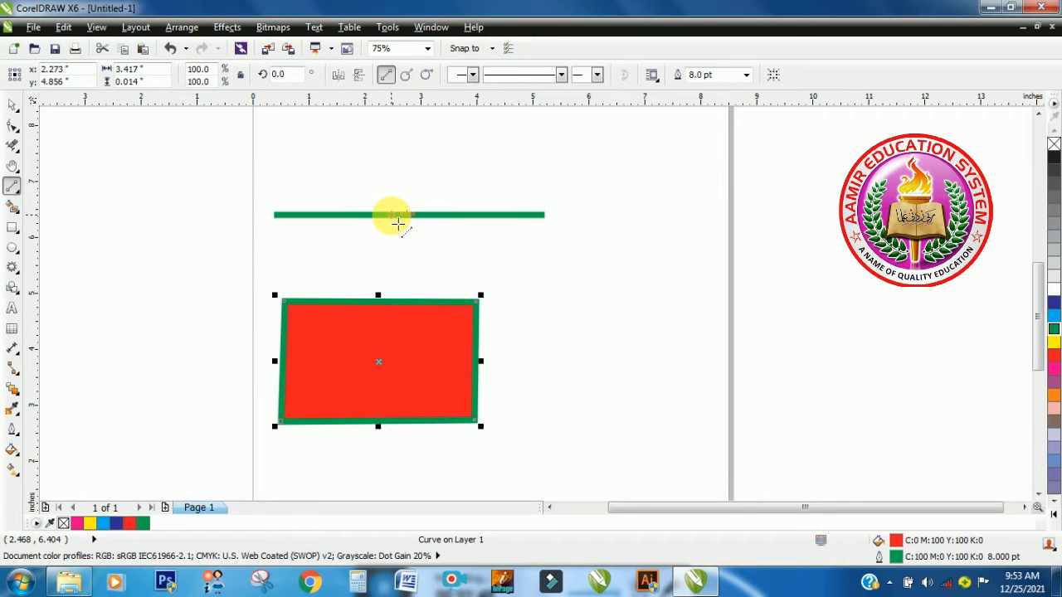
- Set the red shape's width to 5 inches
{"action": "left_click", "coordinate": [398, 221]}
{"action": "left_click", "coordinate": [372, 340]}
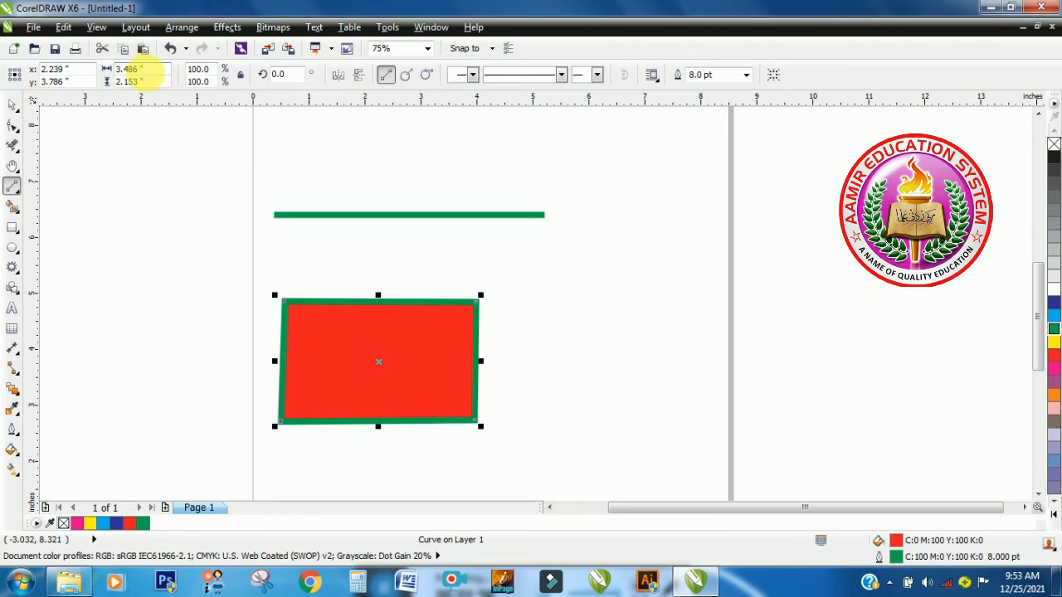
{"action": "double_click", "coordinate": [123, 70]}
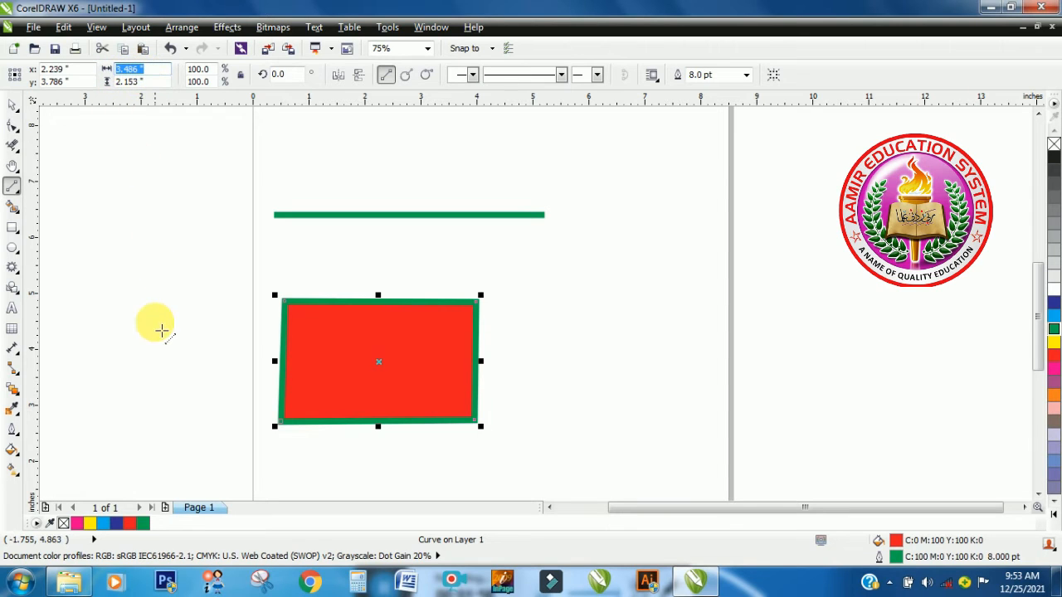
{"action": "type", "text": "5.0"}
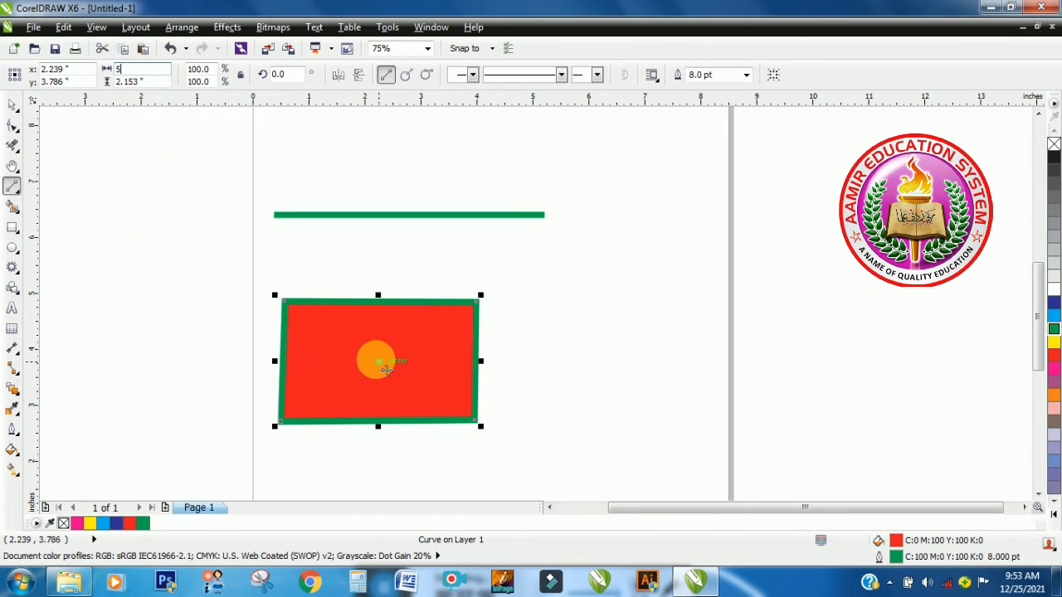
{"action": "left_click", "coordinate": [376, 361]}
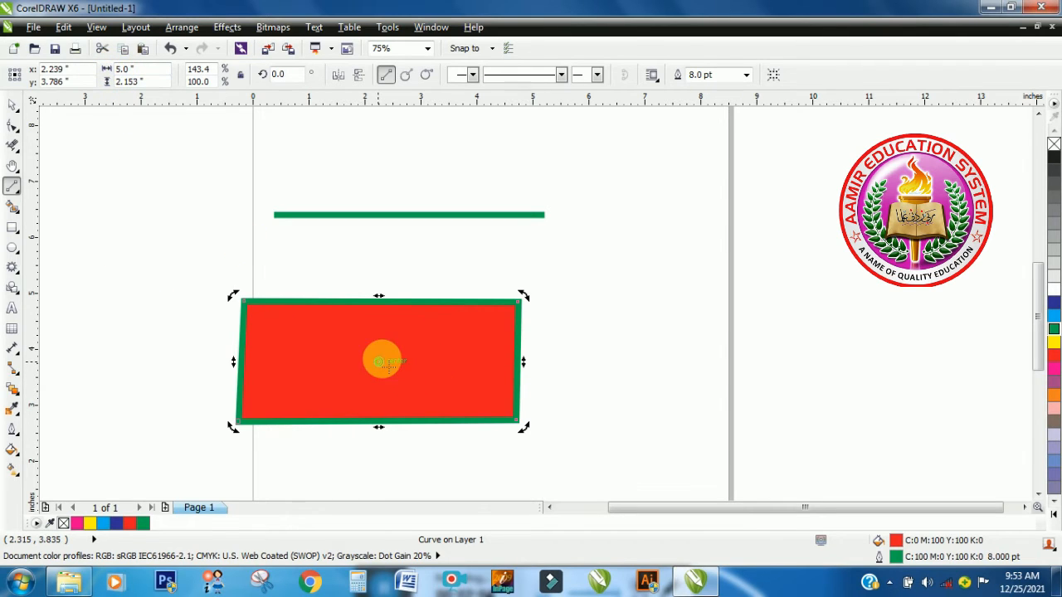
- Set the red shape's height to 5 inches, and undo both the height and width changes
{"action": "left_click", "coordinate": [378, 363]}
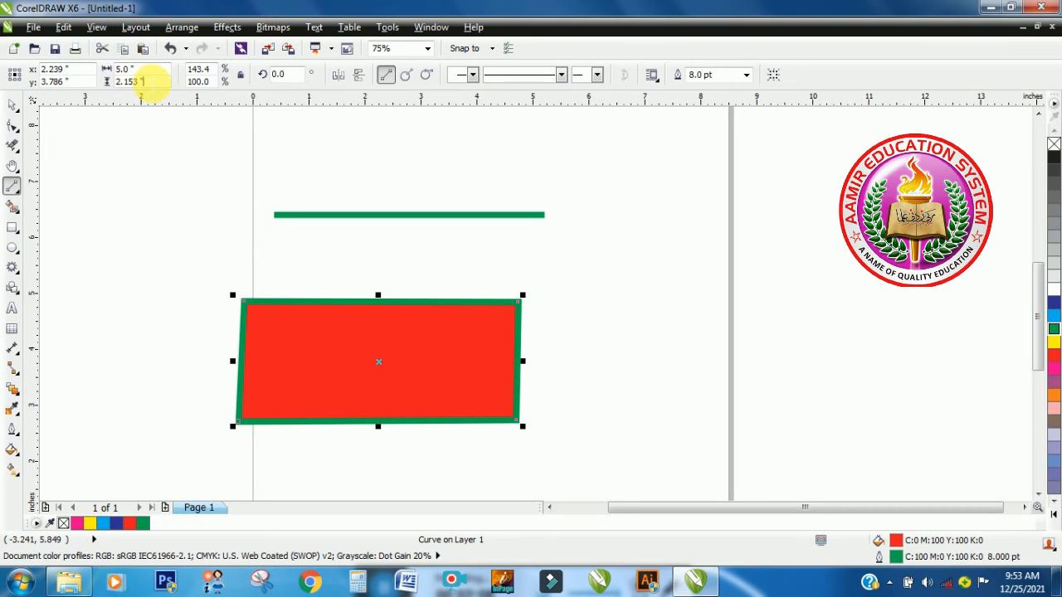
{"action": "type", "text": "5"}
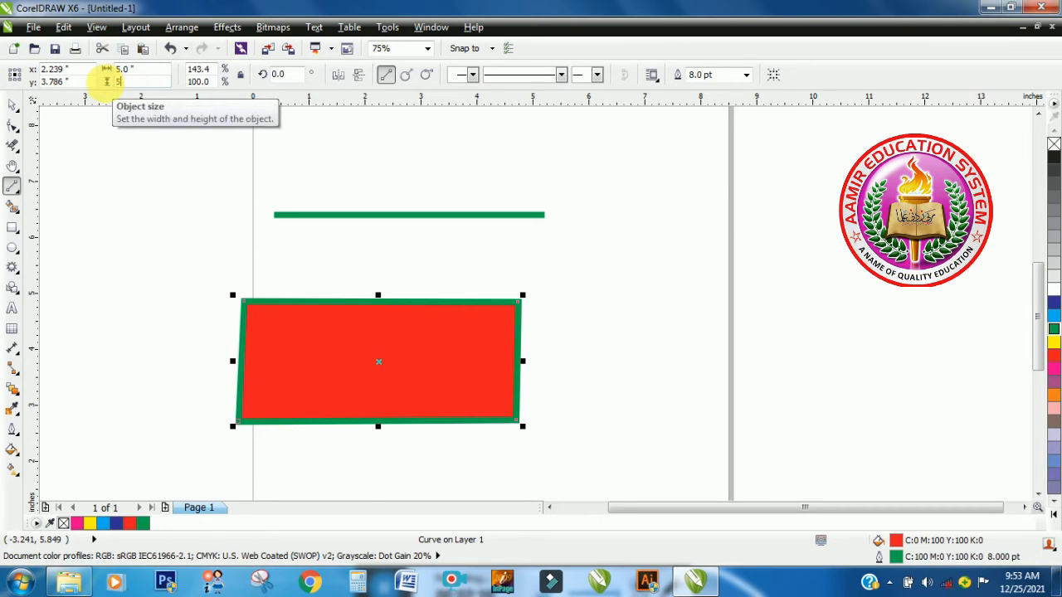
{"action": "key", "text": "Return"}
{"action": "left_click", "coordinate": [385, 374]}
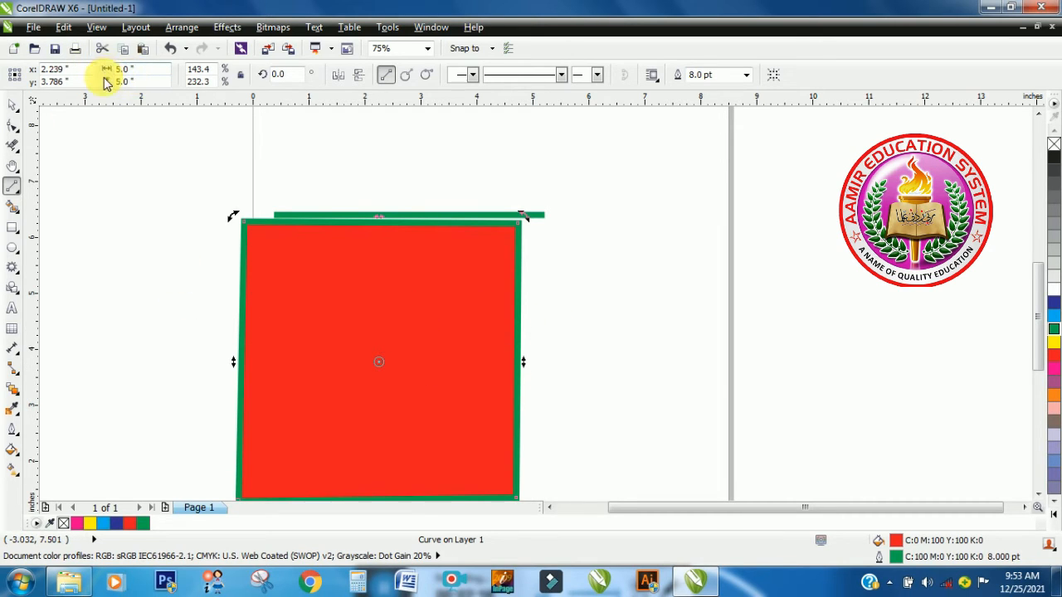
{"action": "key", "text": "ctrl+z"}
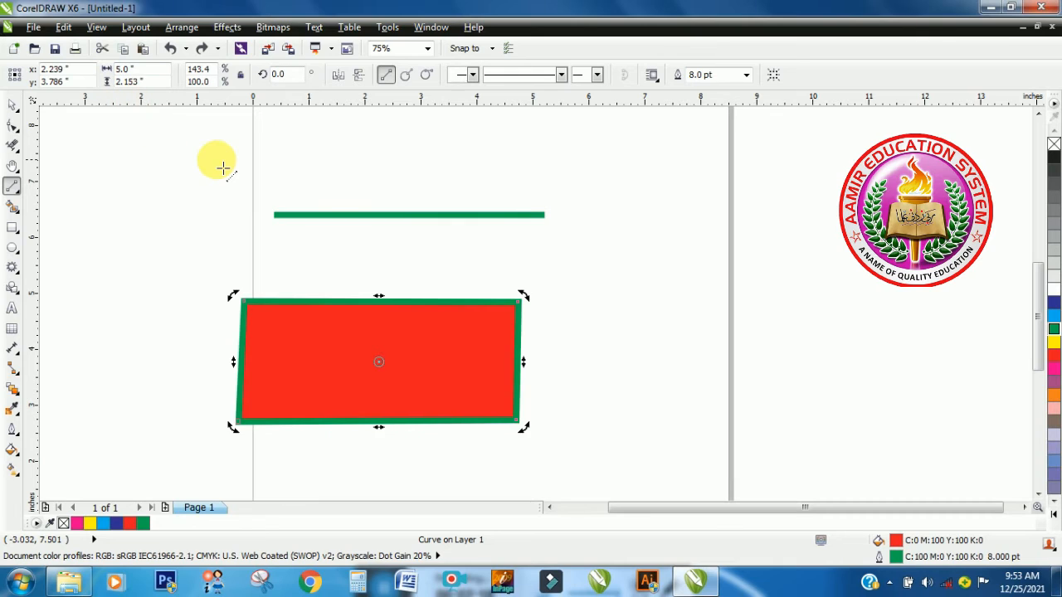
{"action": "key", "text": "ctrl+z"}
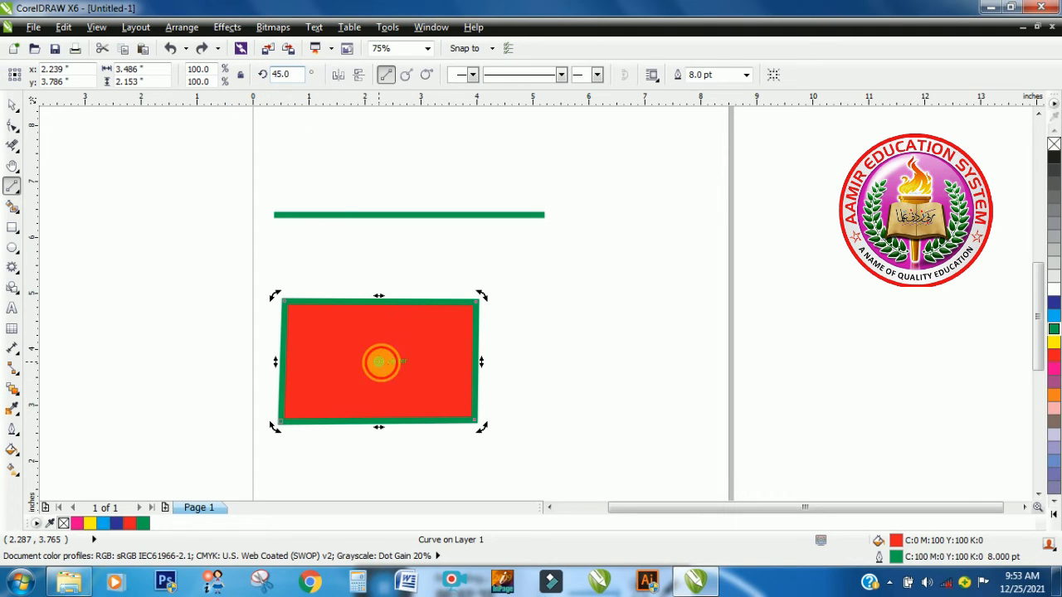
- Rotate the red shape by 45 degrees, and undo the rotation
{"action": "left_click", "coordinate": [379, 362]}
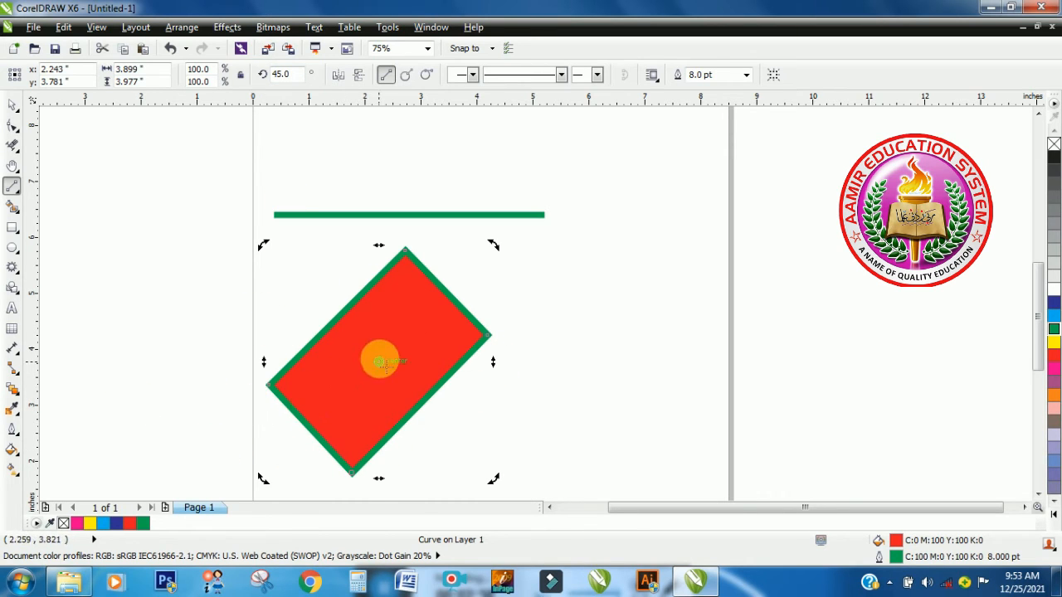
{"action": "left_click", "coordinate": [379, 361]}
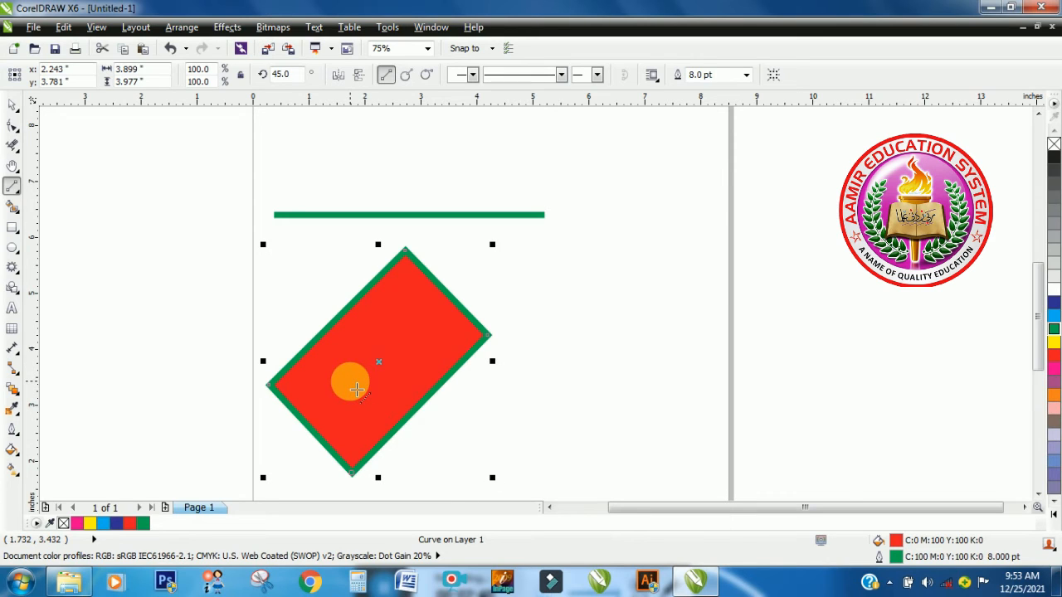
{"action": "key", "text": "ctrl+z"}
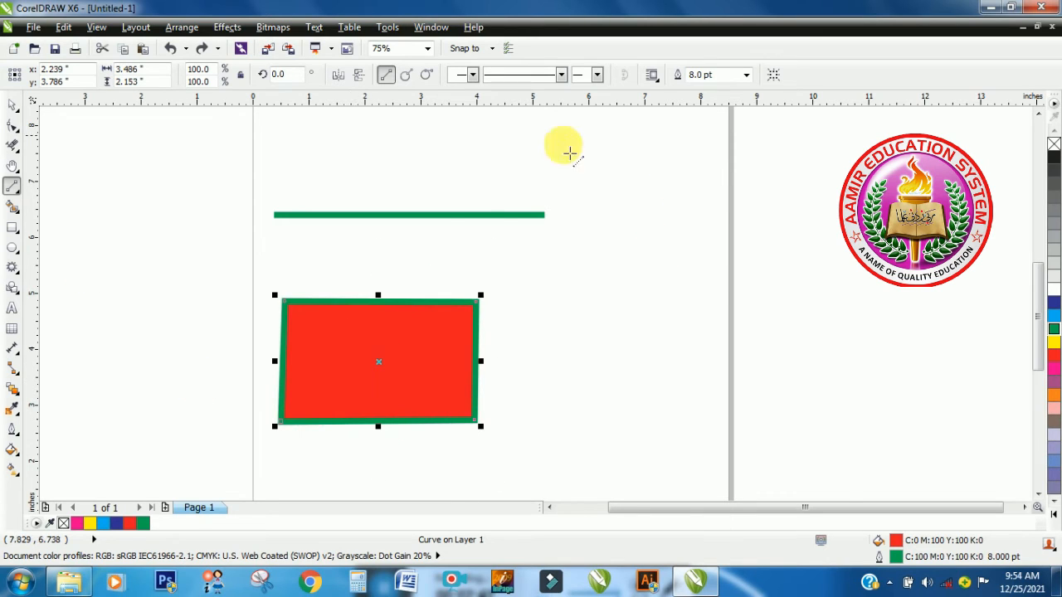
- Add matching double-barbed arrowheads to the start and end of the green horizontal line
{"action": "left_click", "coordinate": [435, 218]}
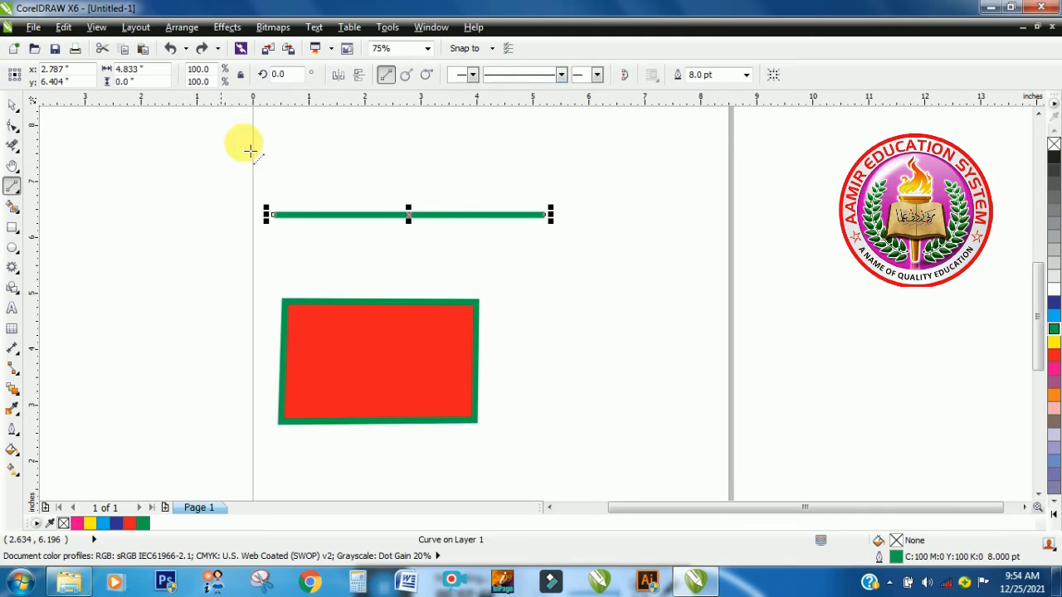
{"action": "left_click", "coordinate": [456, 76]}
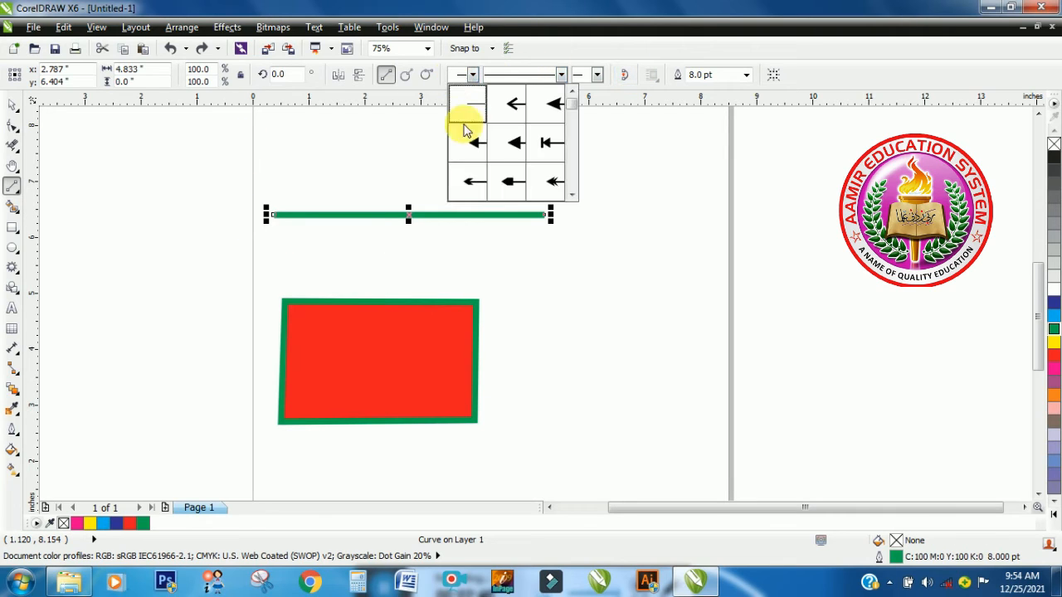
{"action": "left_click", "coordinate": [551, 175]}
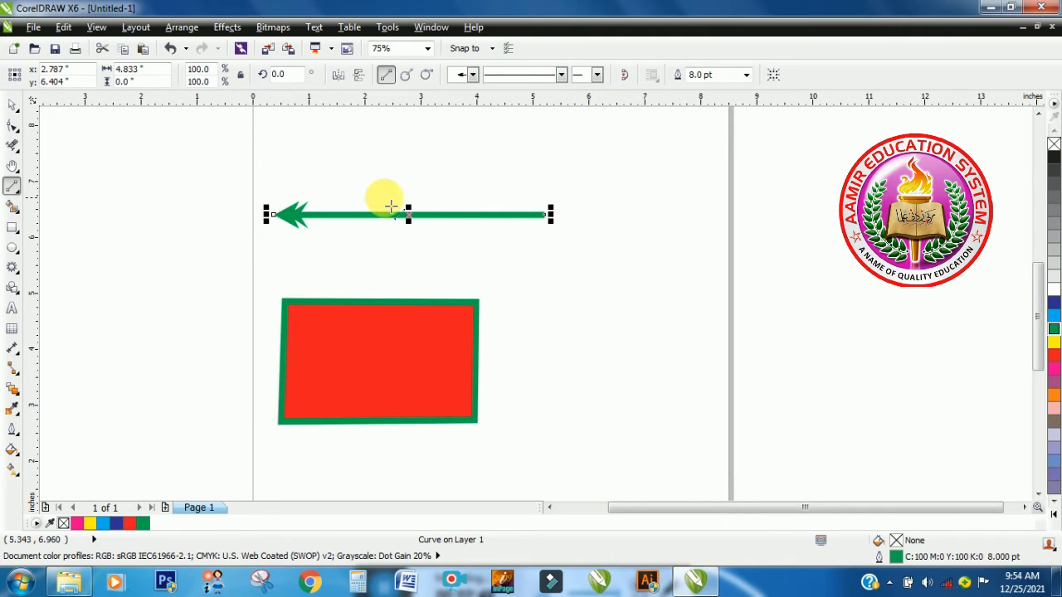
{"action": "left_click", "coordinate": [597, 76]}
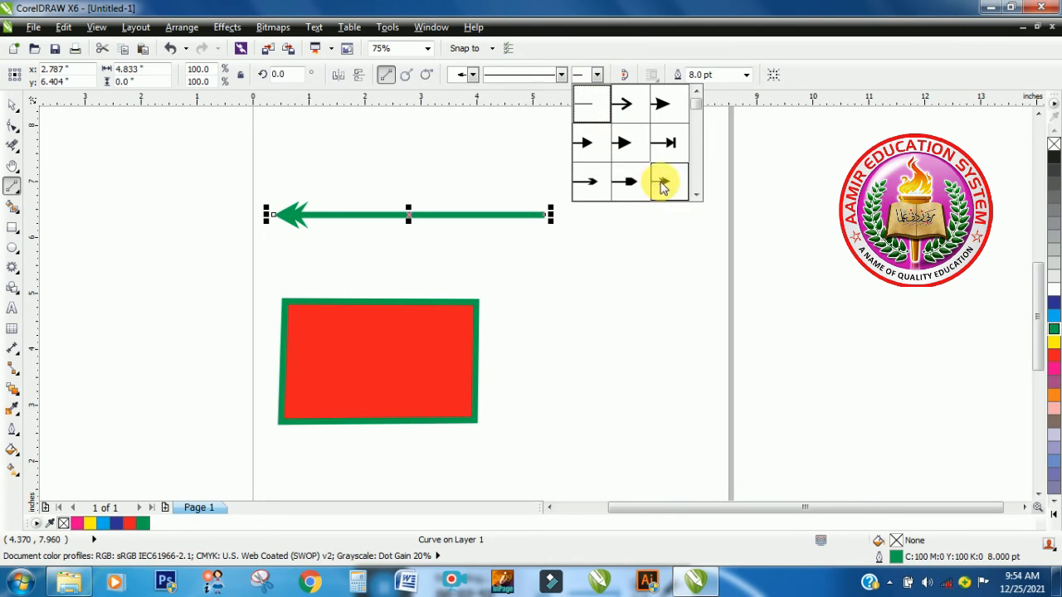
{"action": "left_click", "coordinate": [663, 184]}
- Try a widely spaced dotted style on the arrowed line, and change it to a long-dashed line style
{"action": "left_click", "coordinate": [517, 77]}
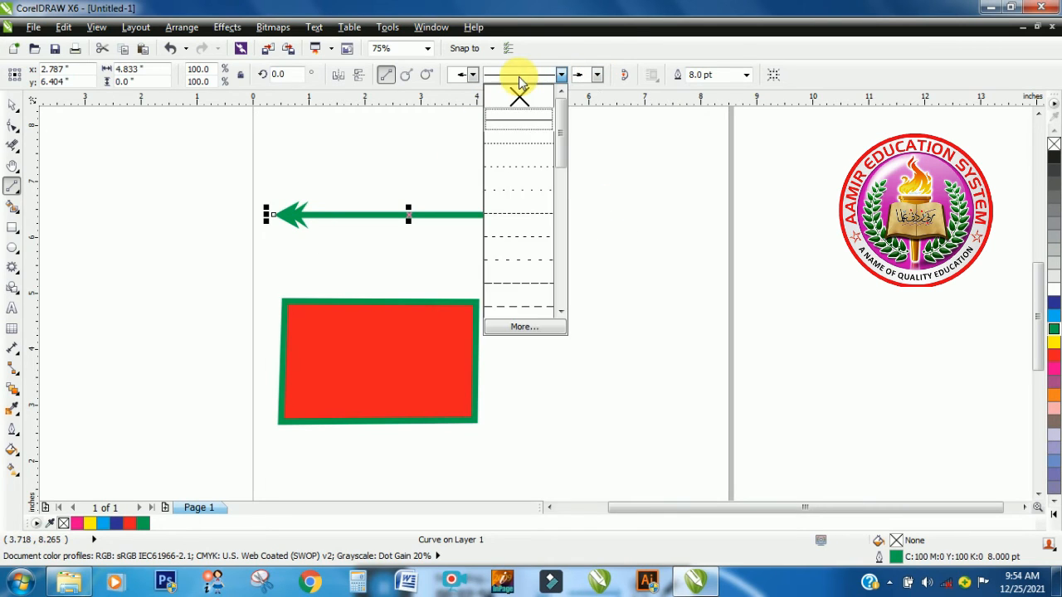
{"action": "left_click", "coordinate": [521, 189]}
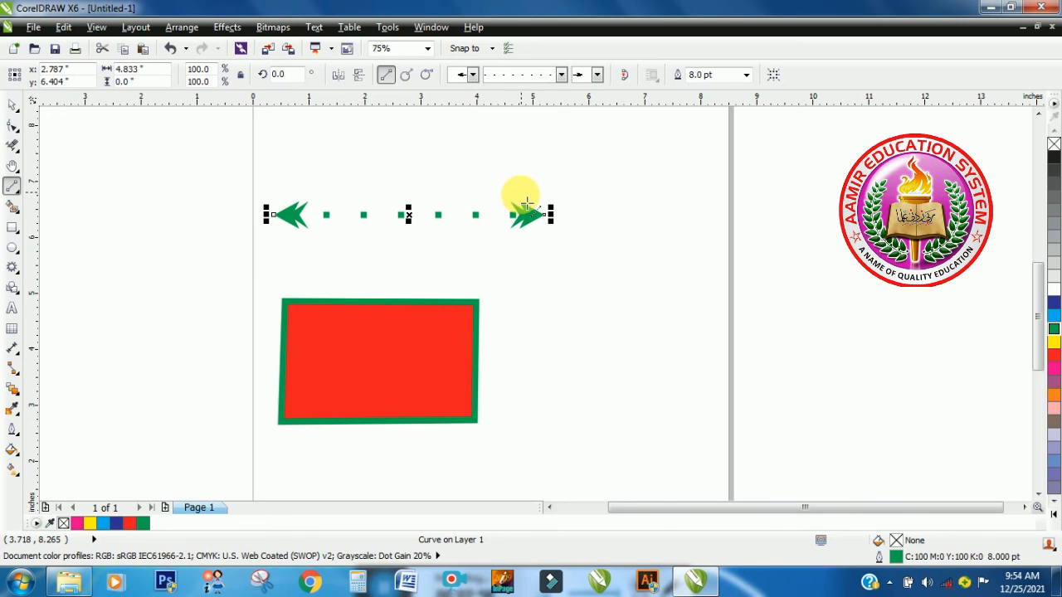
{"action": "left_click", "coordinate": [561, 76]}
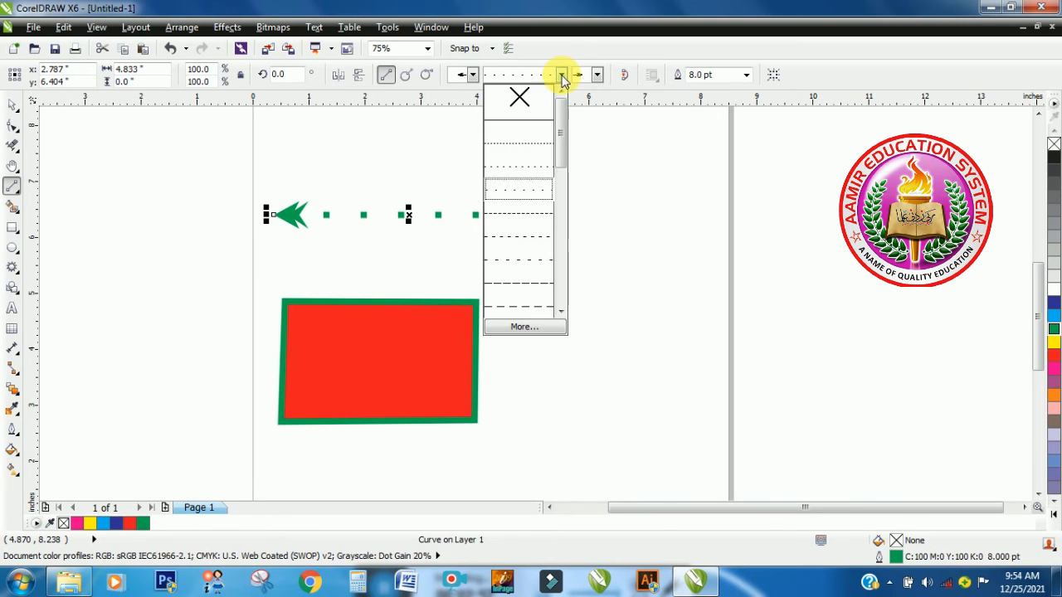
{"action": "left_click", "coordinate": [534, 284]}
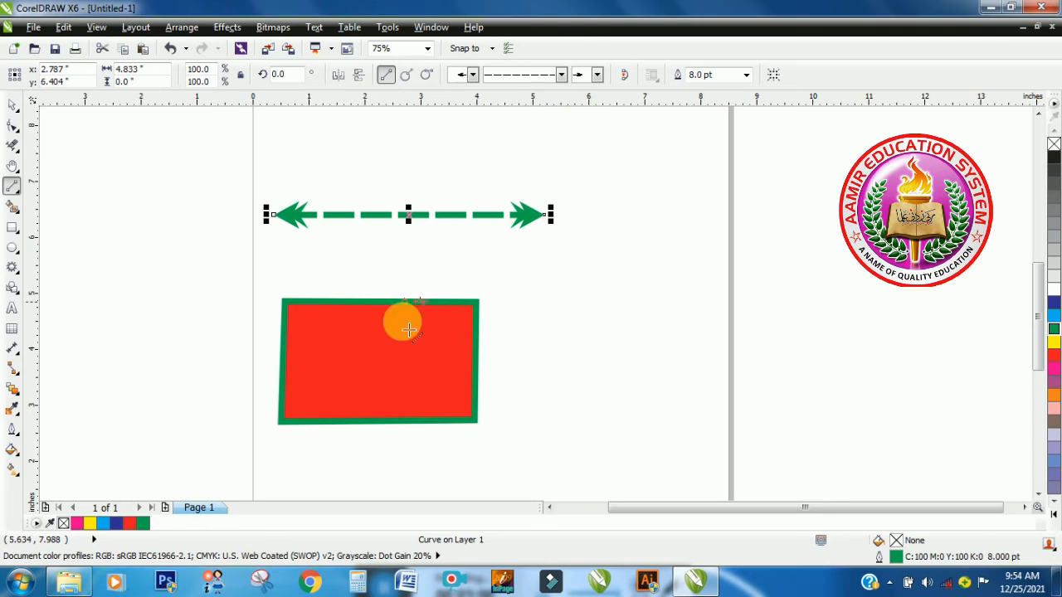
- Try a closely dotted outline on the red four-sided shape, and change it to a long-dashed outline style
{"action": "left_click", "coordinate": [410, 381]}
{"action": "left_click", "coordinate": [561, 75]}
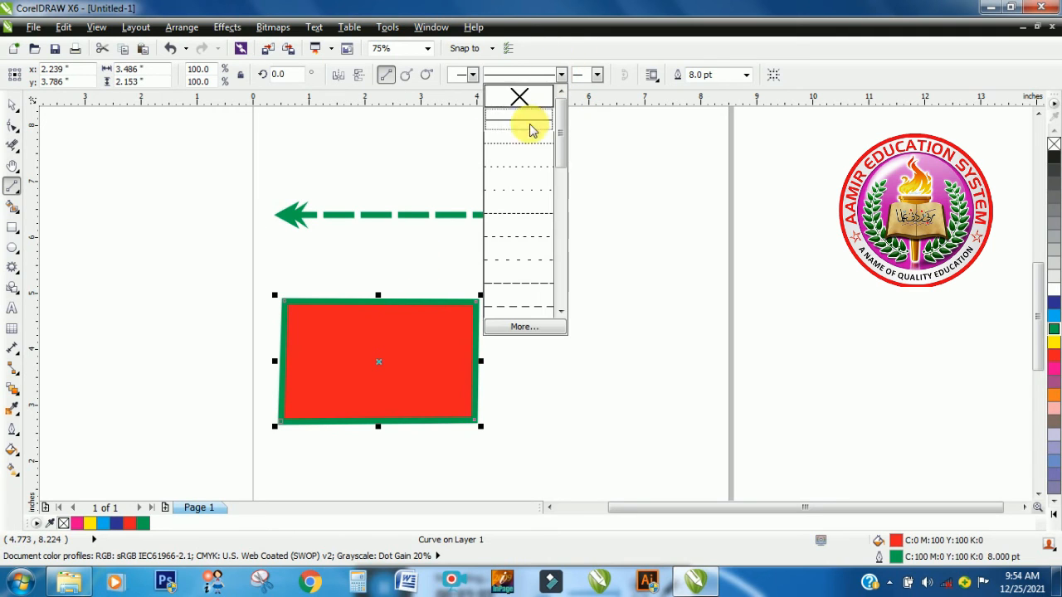
{"action": "left_click", "coordinate": [531, 147]}
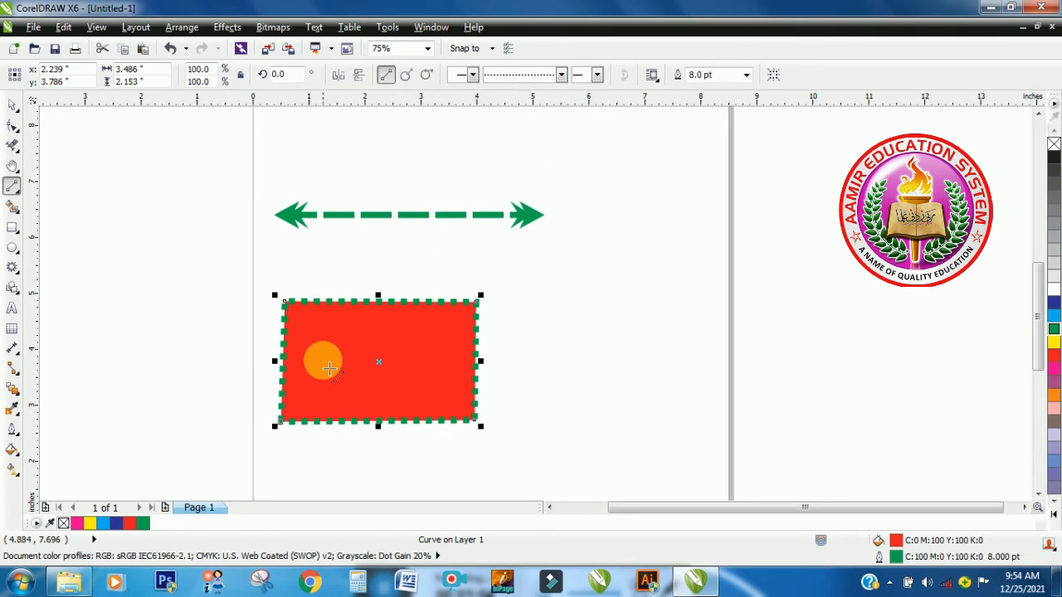
{"action": "left_click", "coordinate": [561, 75]}
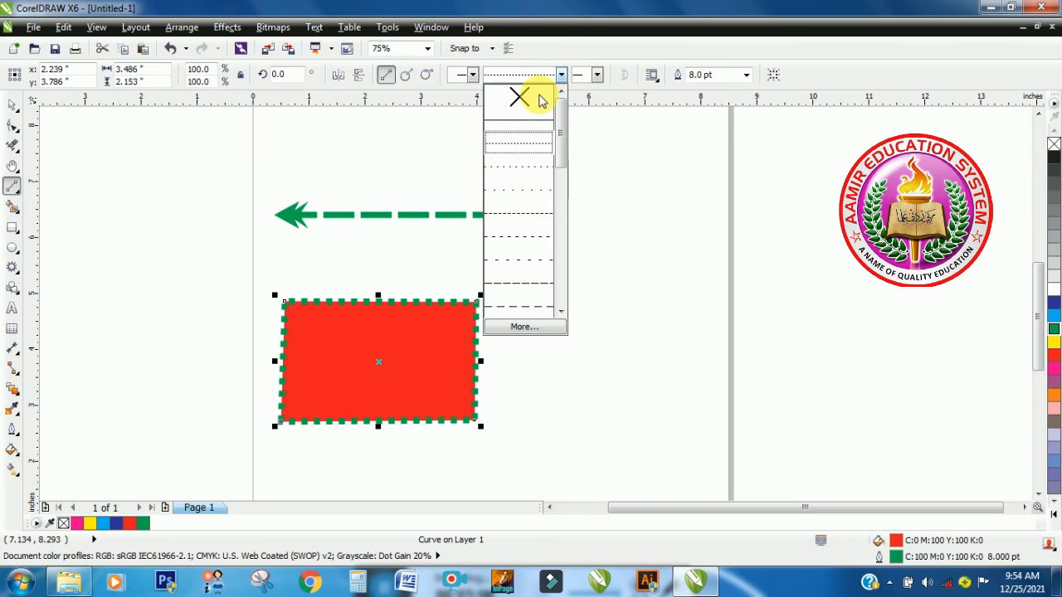
{"action": "left_click", "coordinate": [517, 281]}
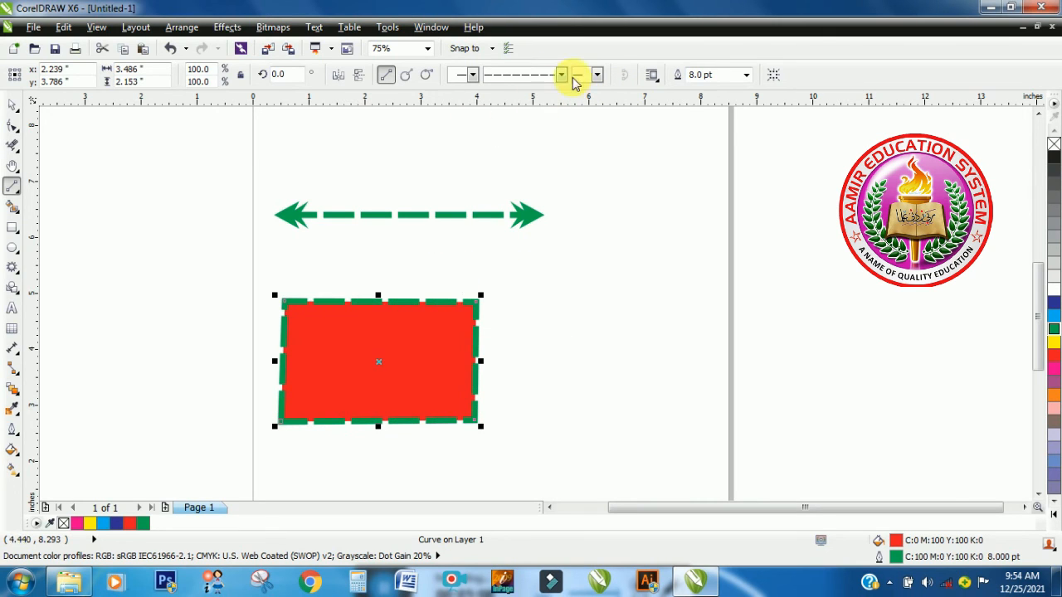
- Try outline widths of 8 pt, 3 pt and 1 pt on the red four-sided shape
{"action": "left_click", "coordinate": [746, 75]}
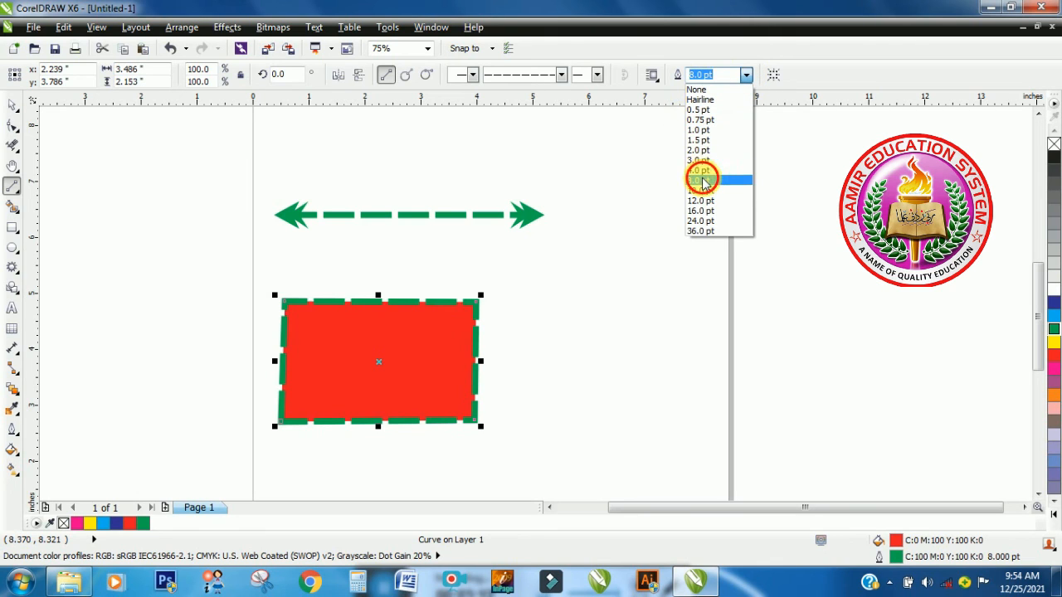
{"action": "left_click", "coordinate": [698, 177]}
{"action": "left_click", "coordinate": [746, 76]}
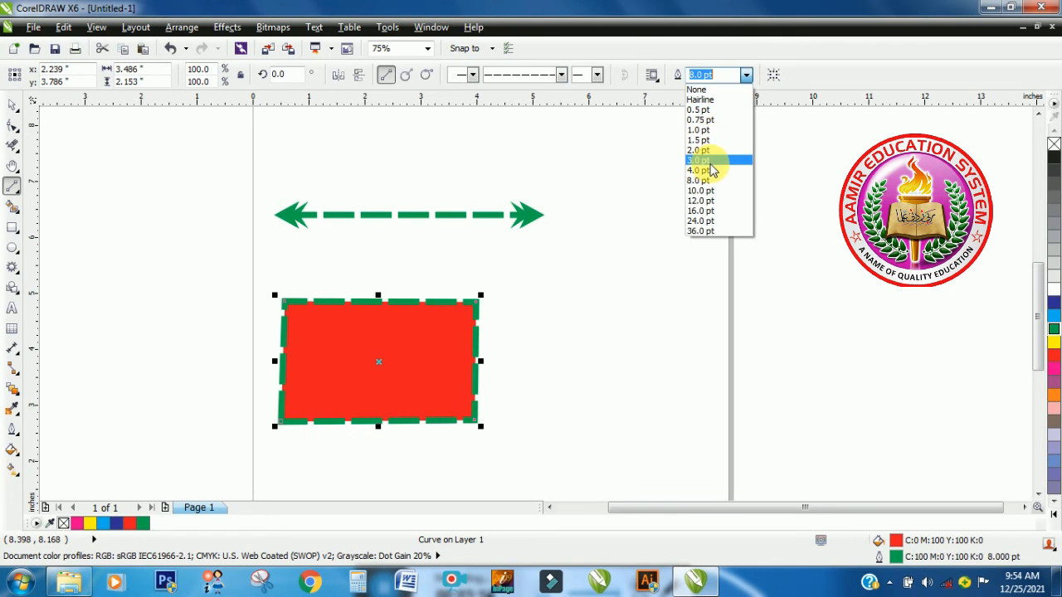
{"action": "left_click", "coordinate": [707, 162]}
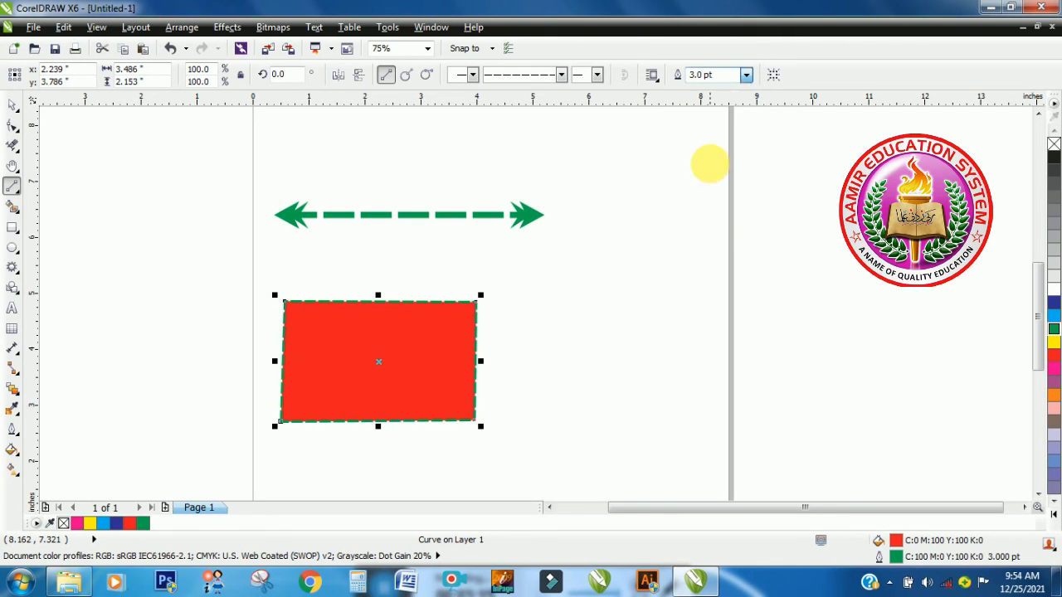
{"action": "left_click", "coordinate": [747, 77]}
{"action": "left_click", "coordinate": [728, 126]}
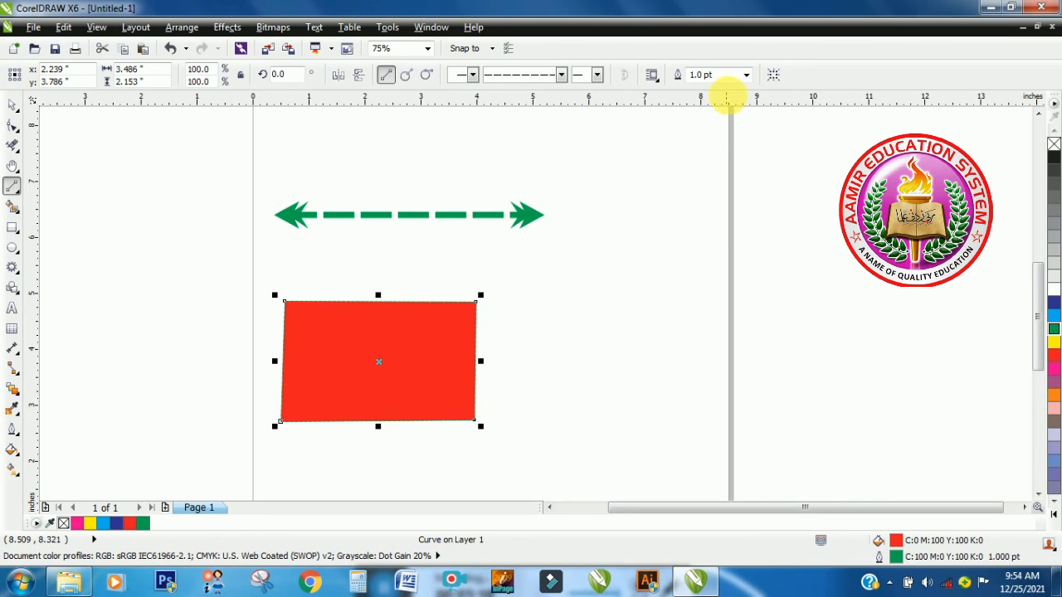
- Set the red shape's outline width to 10 pt, and switch to the Freehand tool
{"action": "left_click", "coordinate": [746, 76]}
{"action": "left_click", "coordinate": [705, 199]}
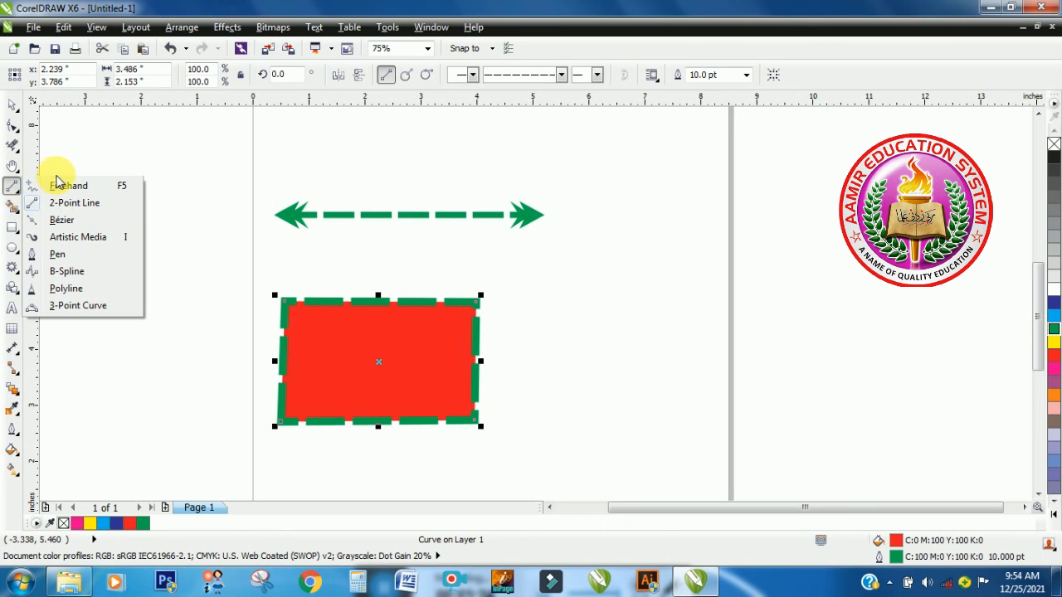
{"action": "left_click", "coordinate": [118, 191]}
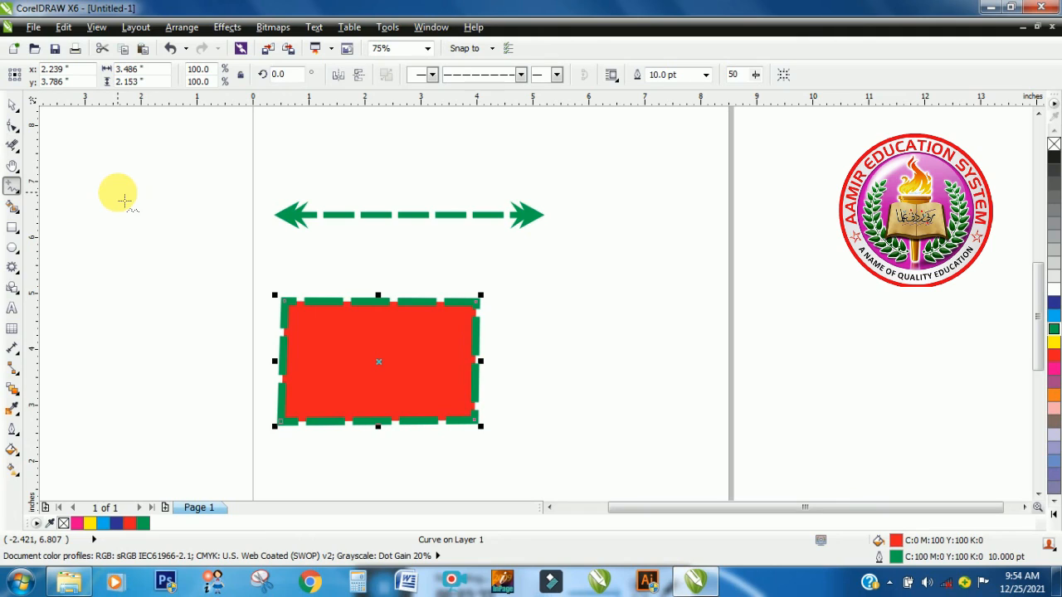